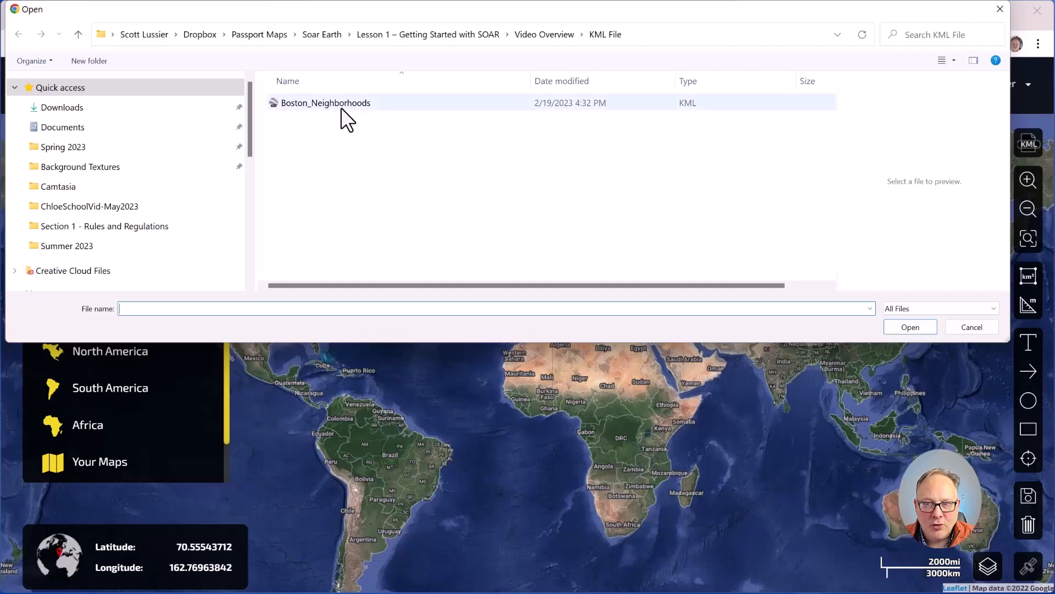
Step: Import the Boston_Neighborhoods KML so neighbourhood boundaries outline the Boston map
double_click(298, 99)
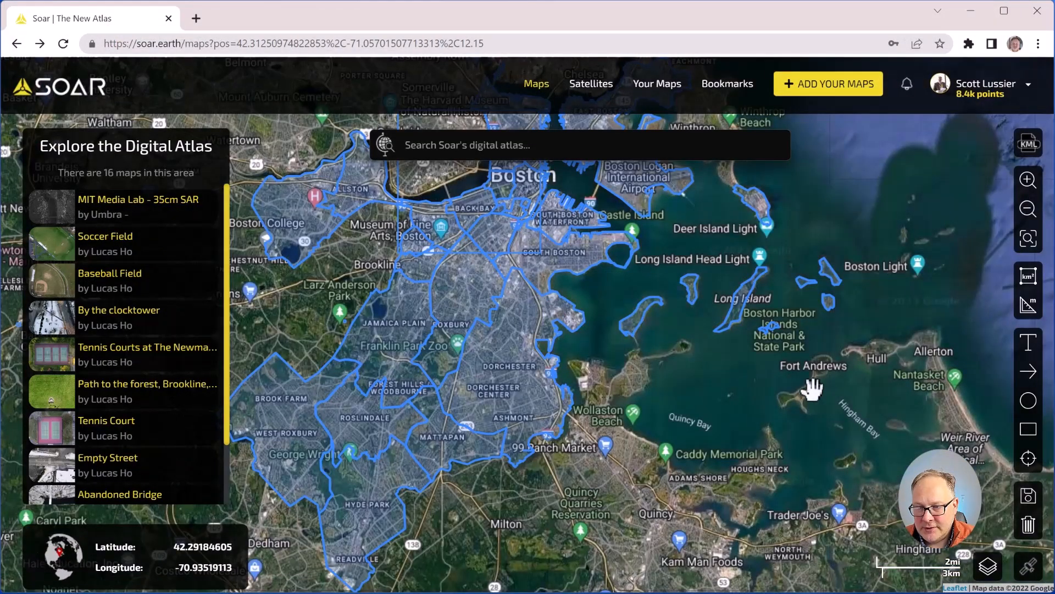
scroll(608, 417, down, 3)
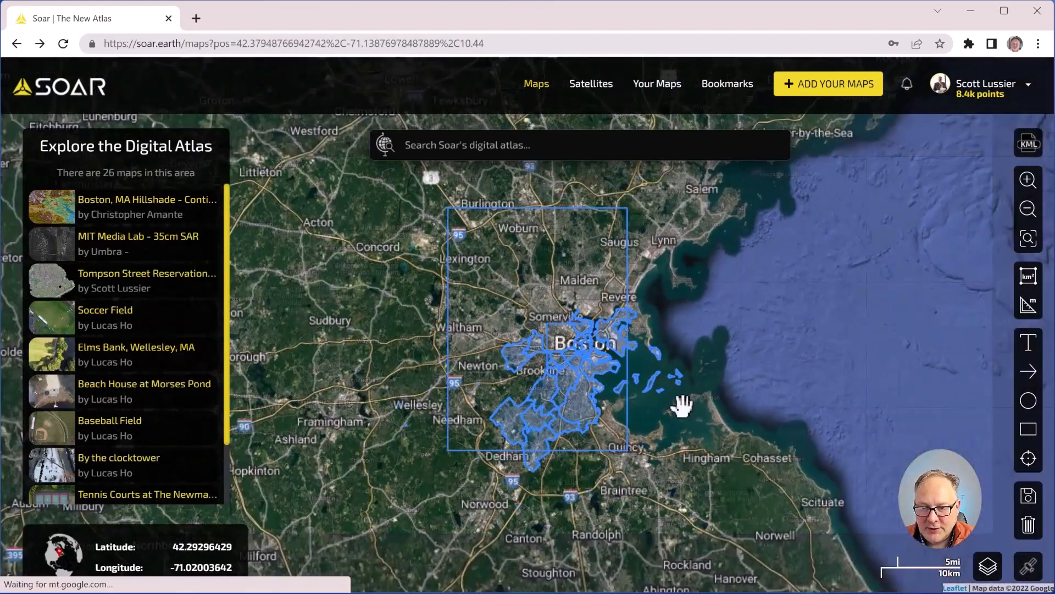
scroll(632, 322, up, 3)
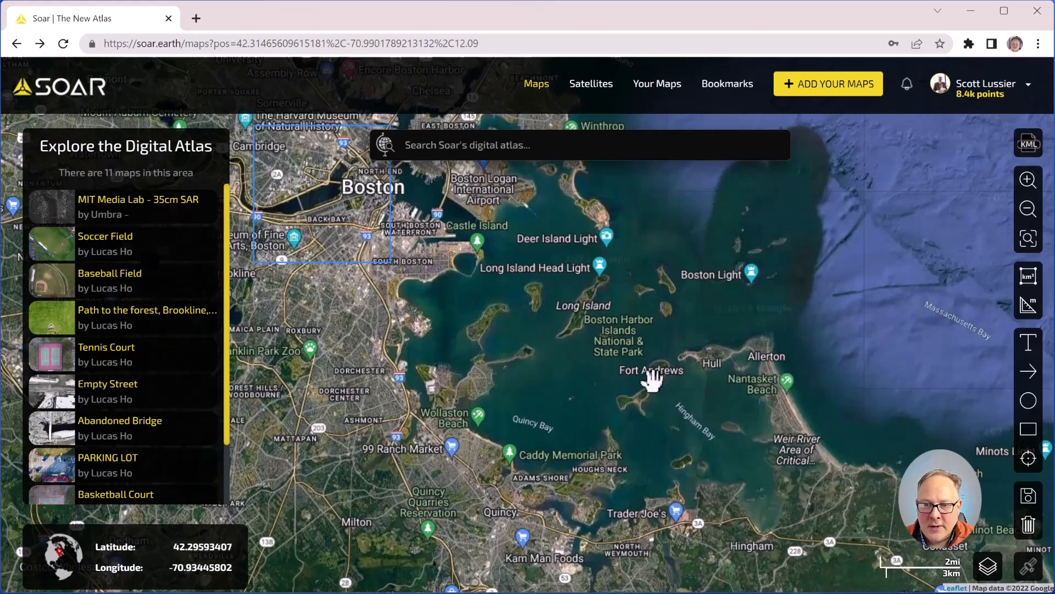
scroll(605, 370, down, 3)
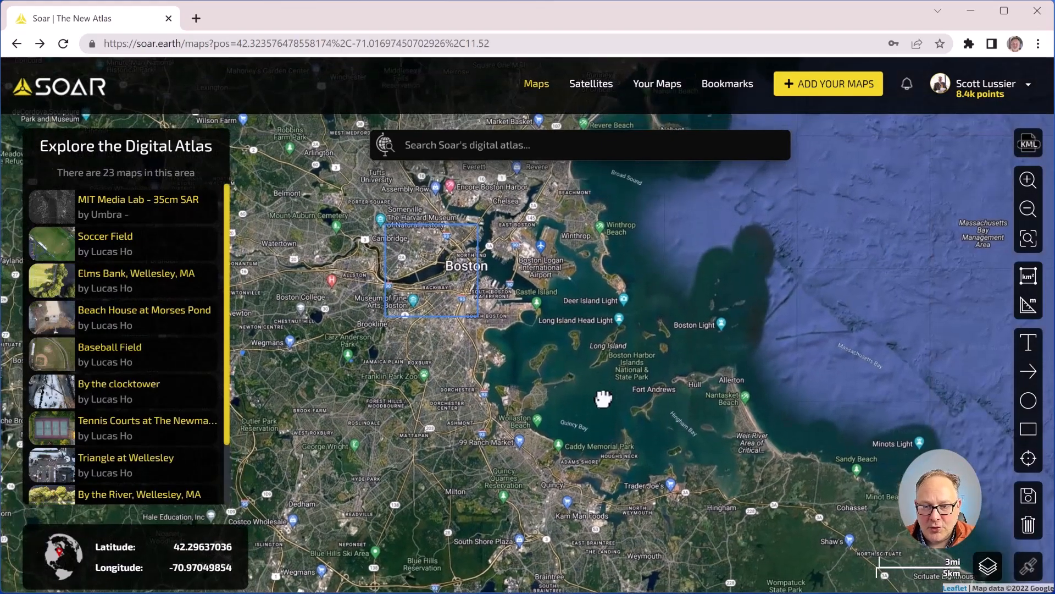
drag(603, 398, 620, 405)
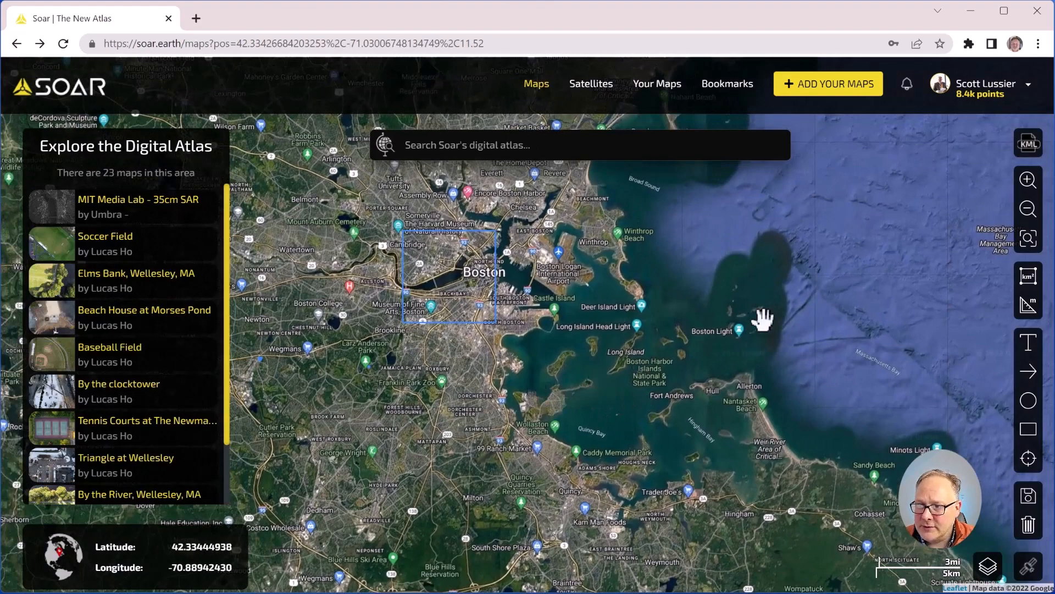
Step: Box-zoom onto the Hull and Nantasket Beach coastline
click(1028, 183)
scroll(504, 360, down, 3)
click(1026, 211)
click(1026, 211)
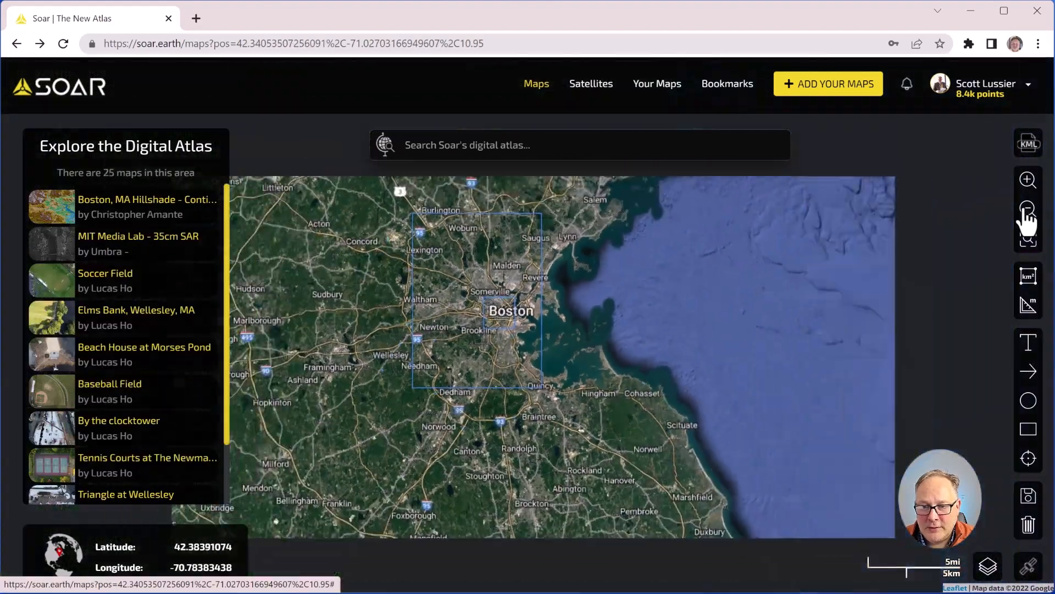
click(1028, 242)
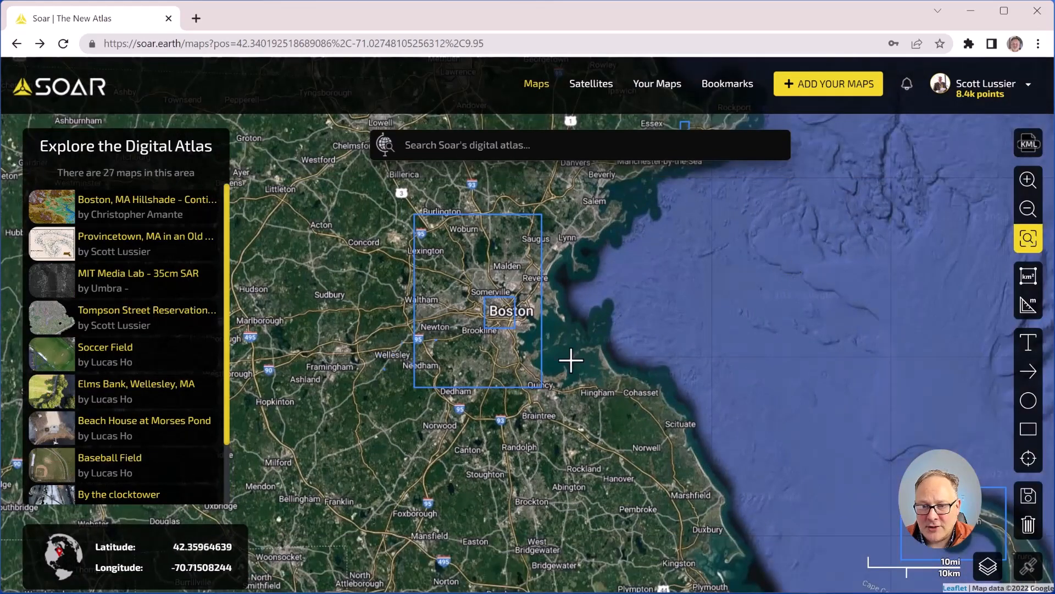
drag(587, 342, 650, 391)
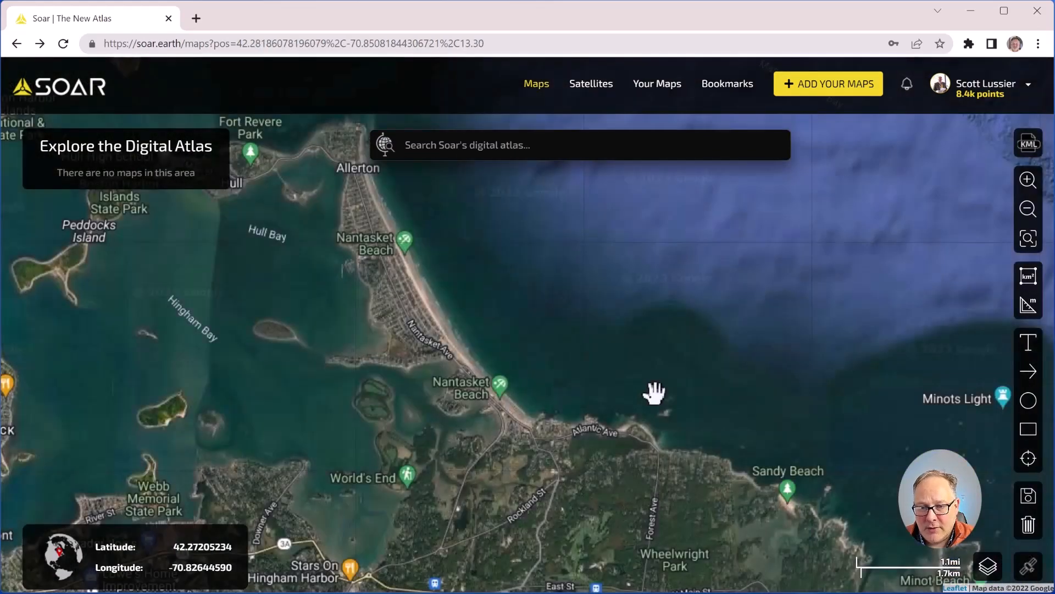
Step: Draw an area rectangle over Bumpkin Island and pull its corners toward the island
click(1029, 279)
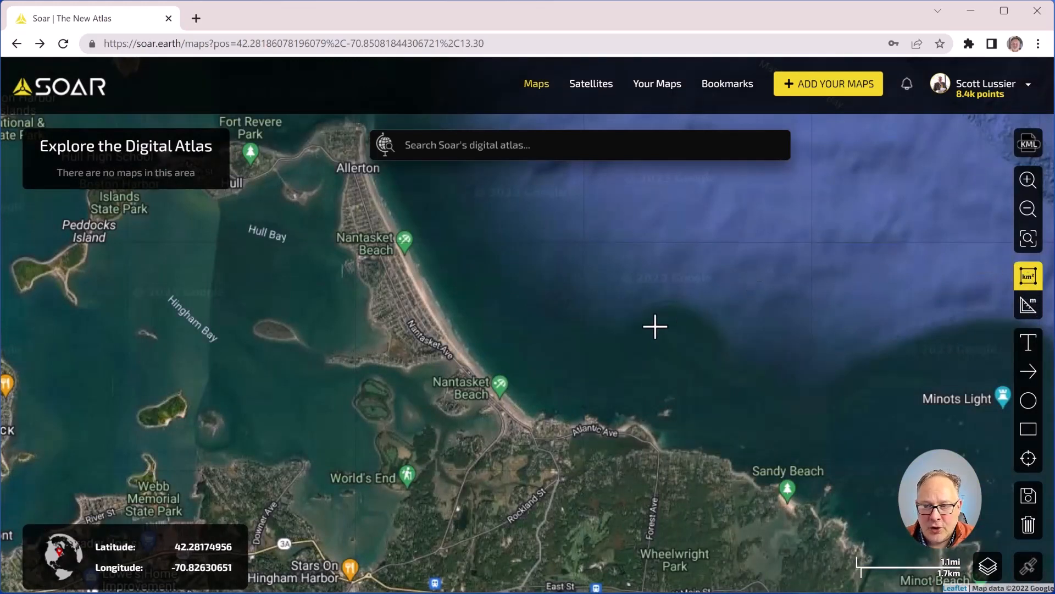
scroll(725, 456, down, 3)
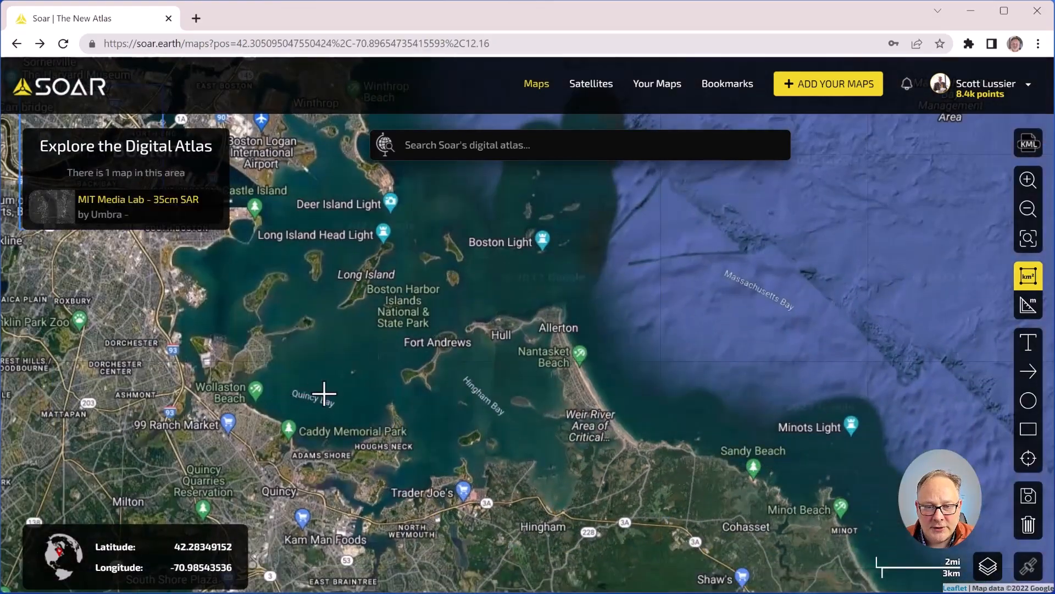
scroll(322, 391, up, 2)
scroll(498, 387, up, 3)
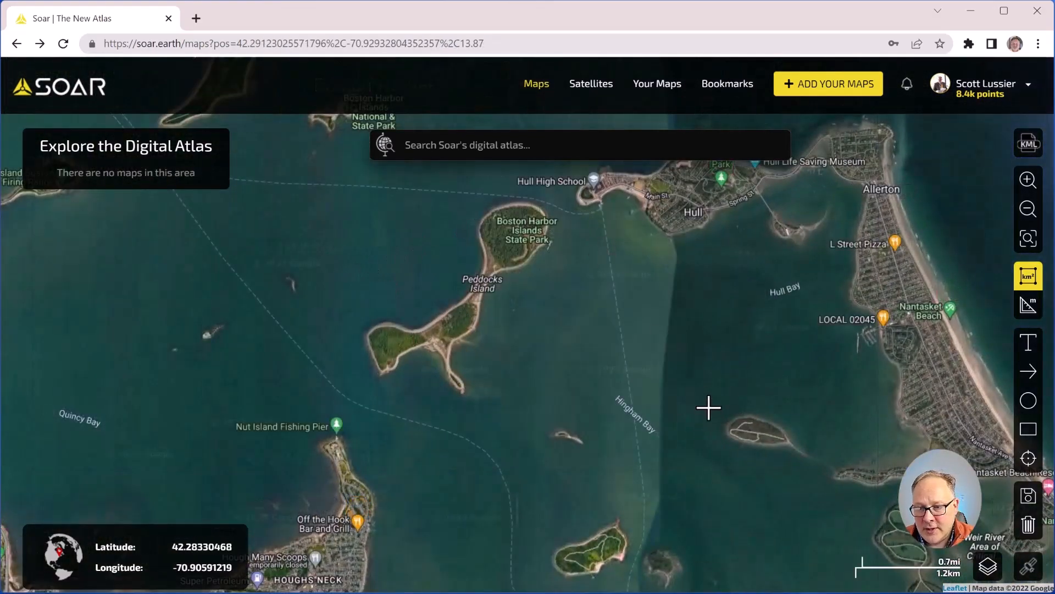
drag(708, 408, 808, 467)
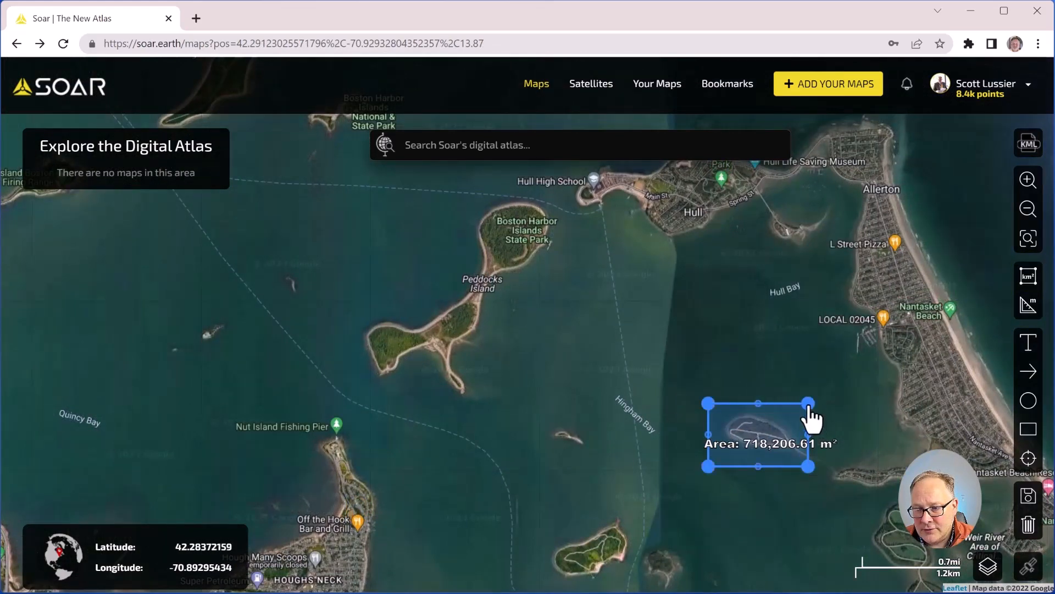
drag(808, 404, 778, 419)
drag(709, 466, 750, 449)
drag(715, 413, 749, 422)
Step: Trace the island's shoreline with the polygon vertices until the area reads 147,009.70 m²
scroll(820, 464, up, 3)
drag(858, 410, 639, 341)
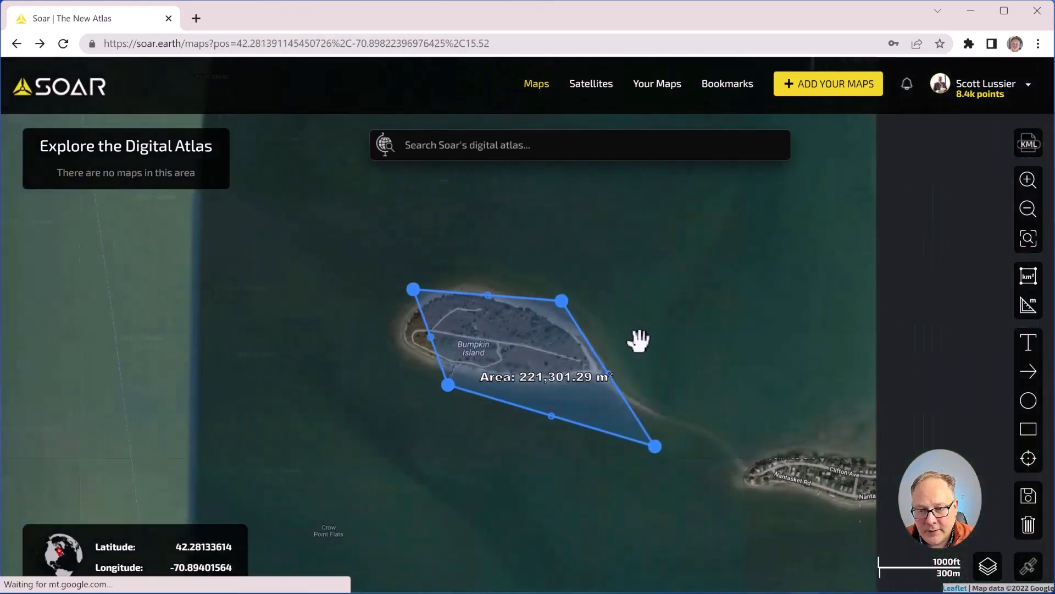
drag(656, 446, 604, 373)
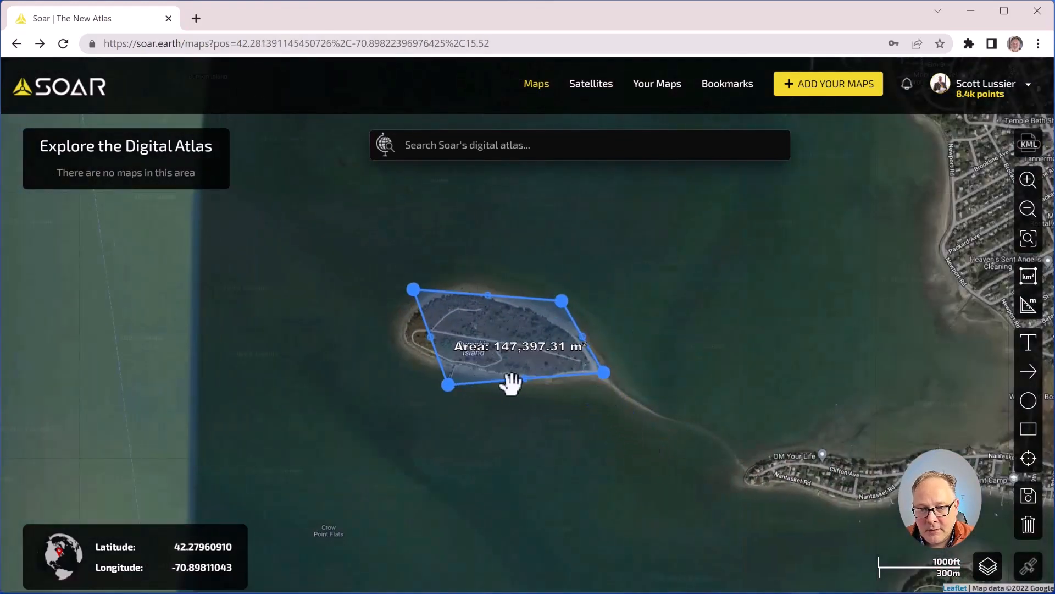
drag(448, 385, 440, 362)
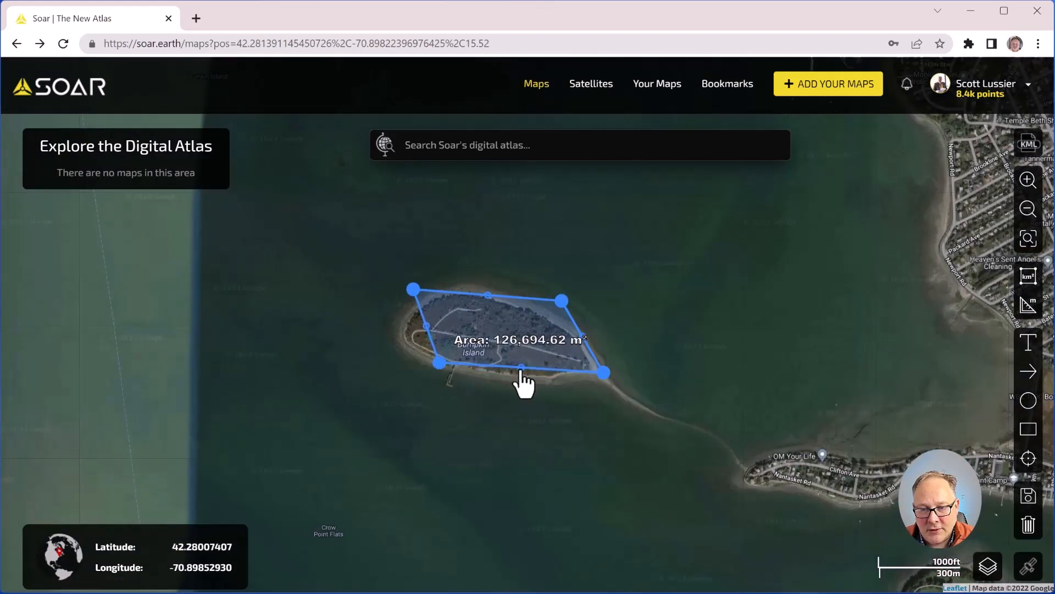
drag(521, 367, 520, 377)
drag(426, 327, 407, 333)
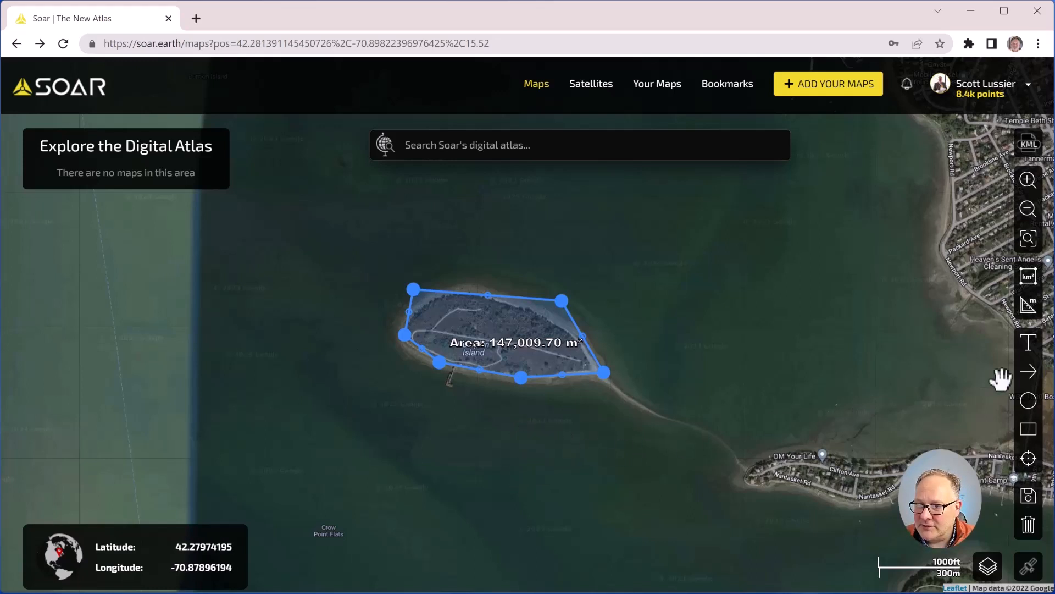
Step: Measure the 600.08 m distance from the Nantasket shore to Bumpkin Island's tip
click(1029, 308)
click(609, 384)
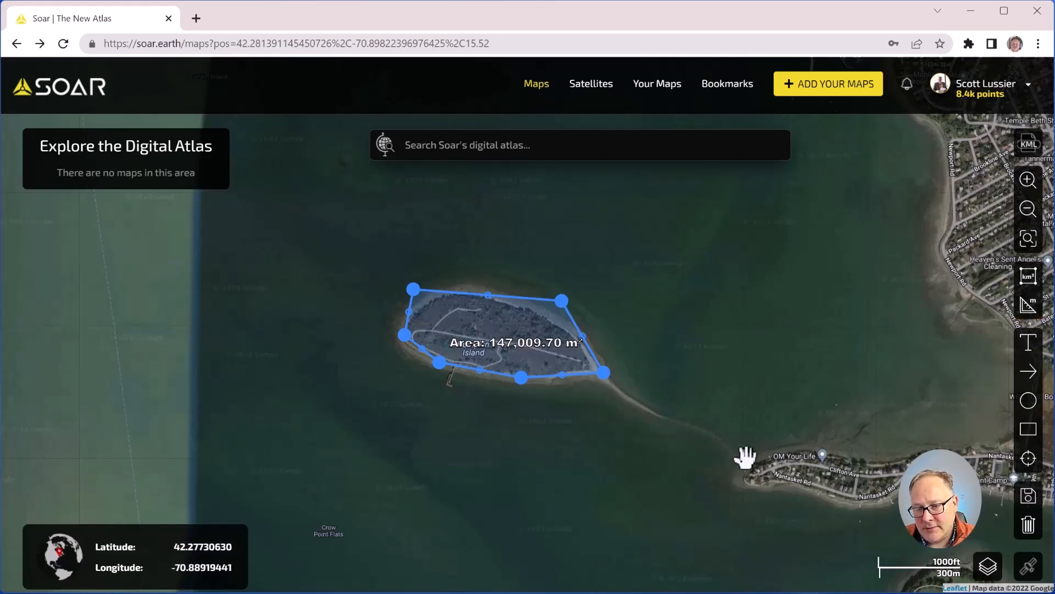
click(1031, 311)
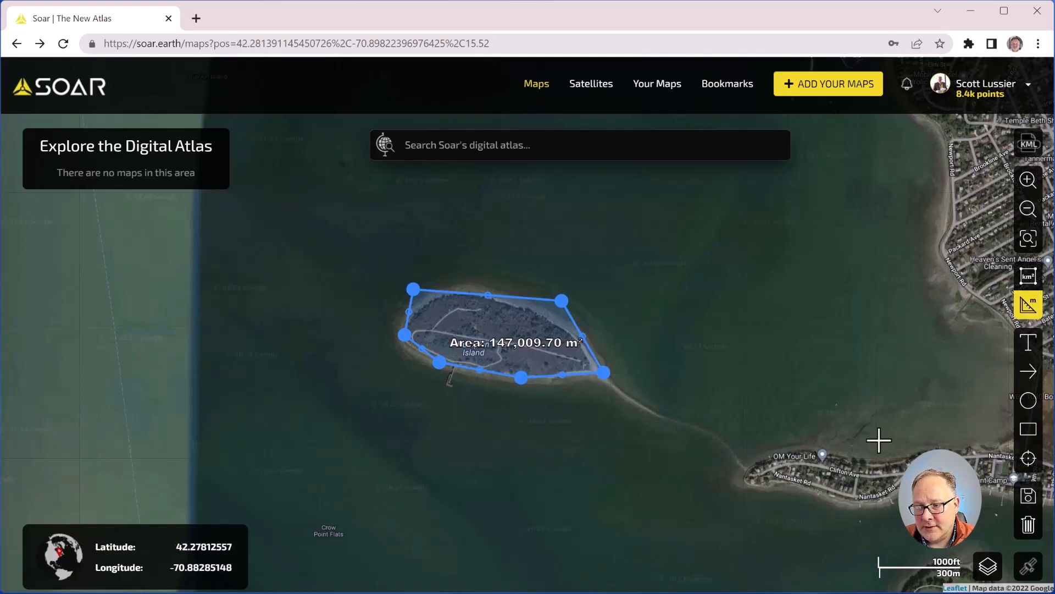
click(753, 465)
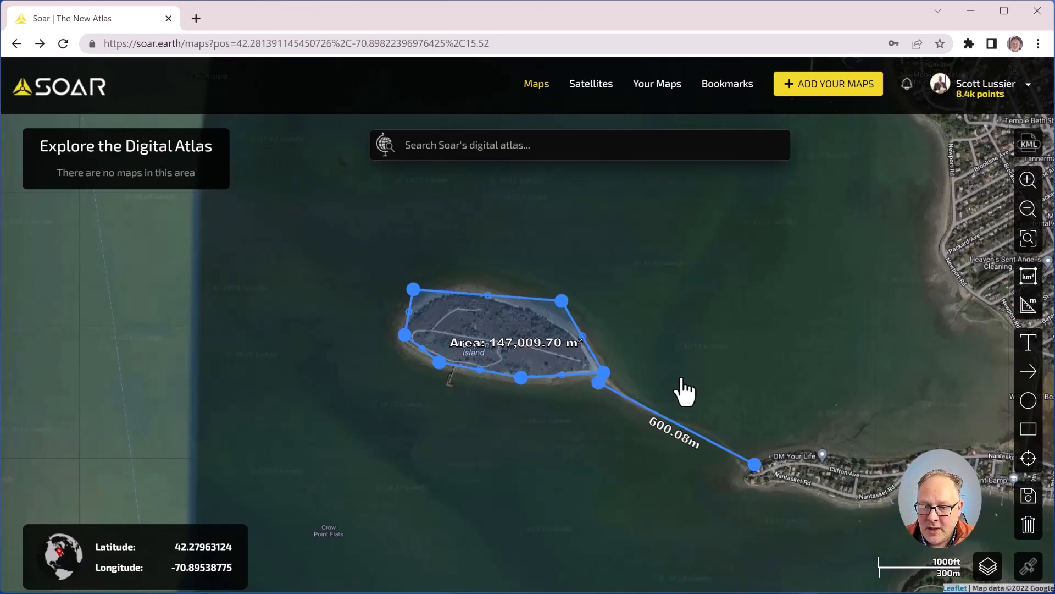
scroll(683, 388, down, 4)
click(1026, 347)
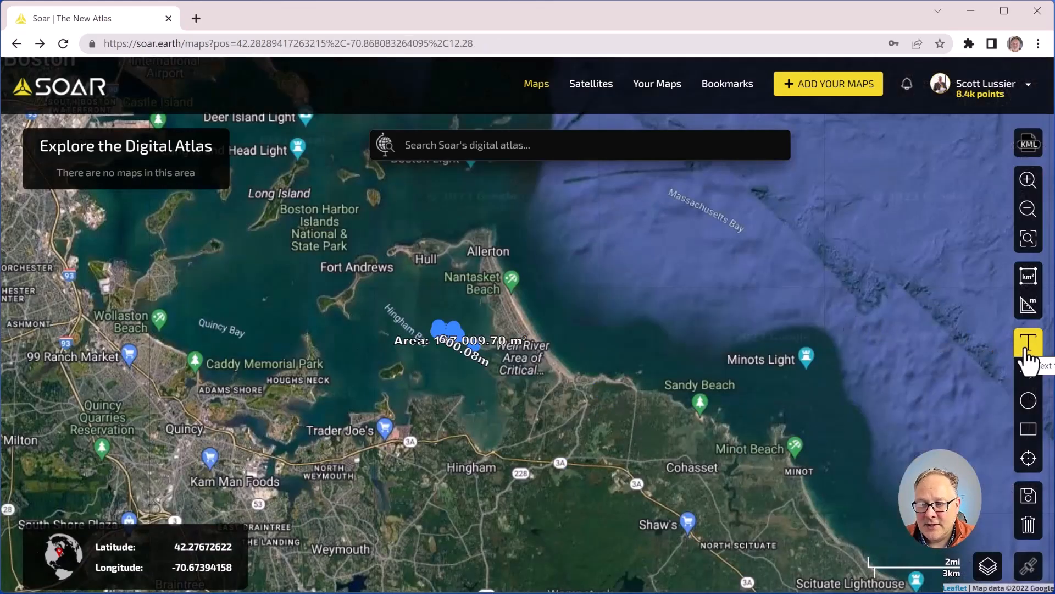
Step: Place a text label above Hull reading 'Cool area!'
click(502, 215)
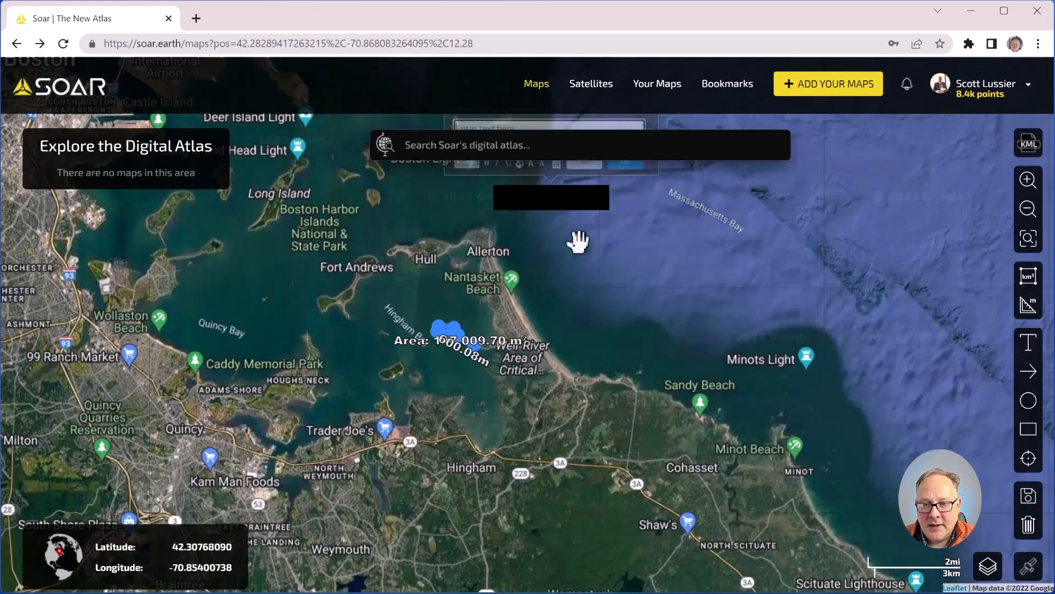
drag(654, 362, 649, 528)
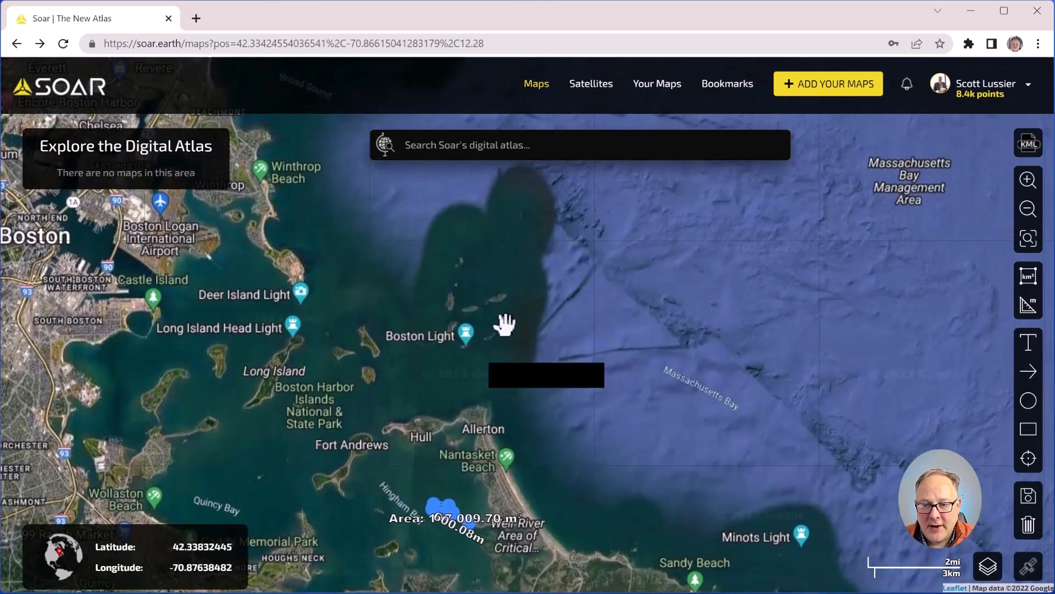
click(533, 391)
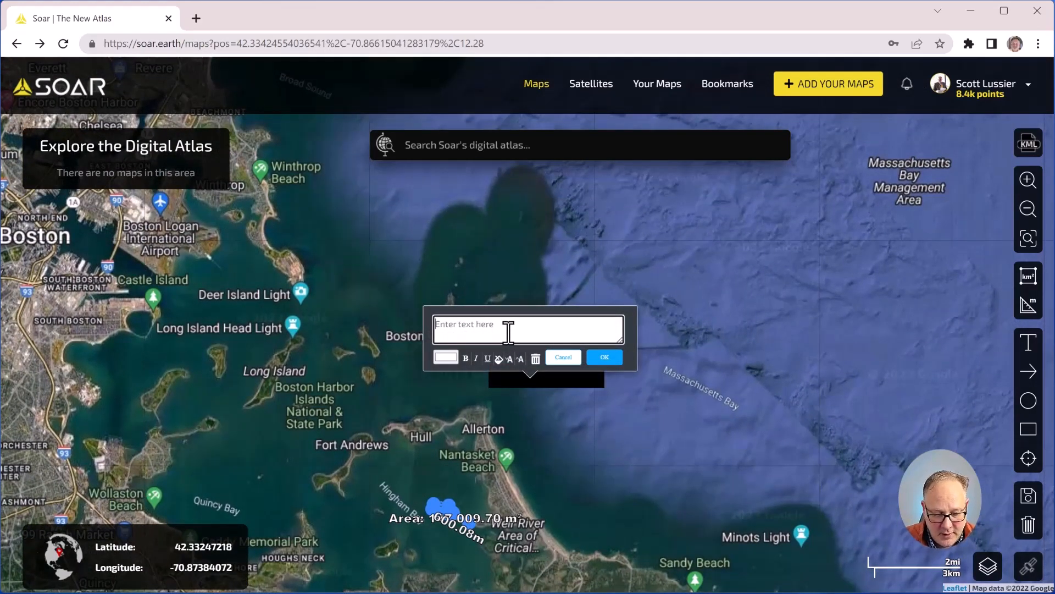
text(Cool)
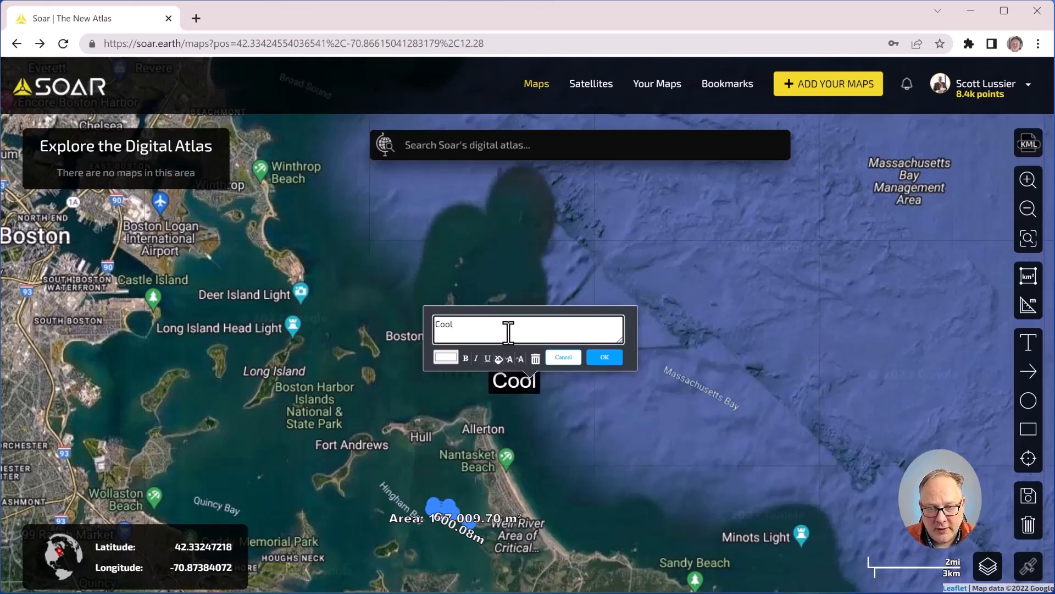
text( area!)
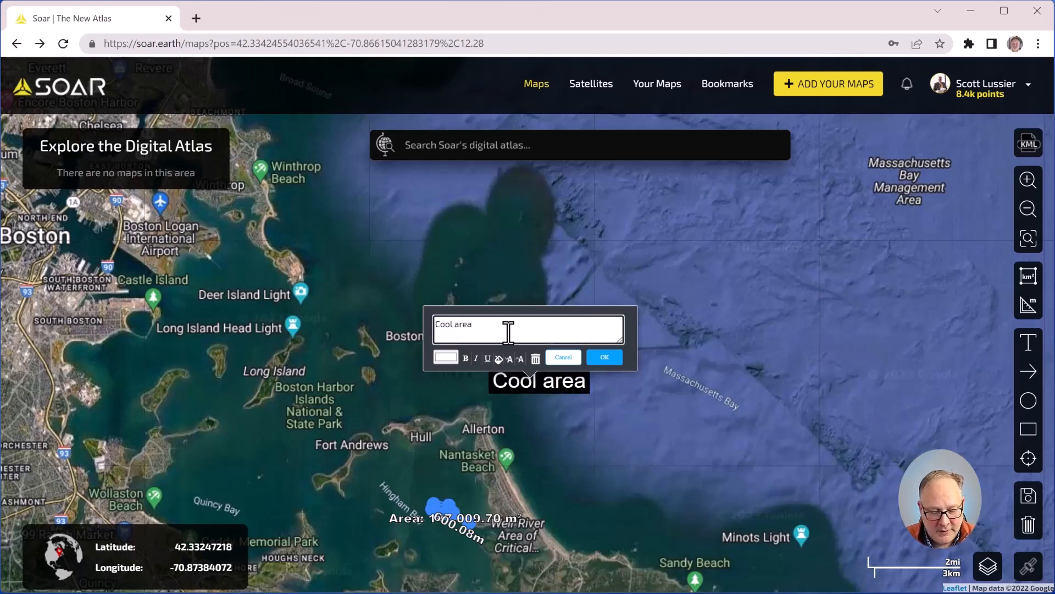
Step: Colour the label text dark red, RGB 150,39,39
click(444, 356)
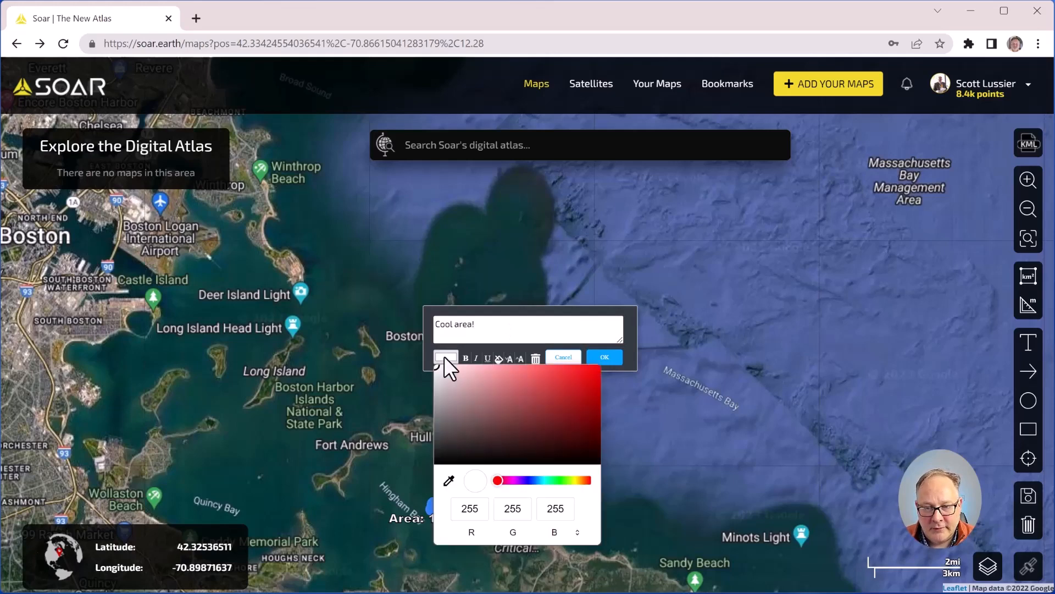
click(557, 405)
click(604, 360)
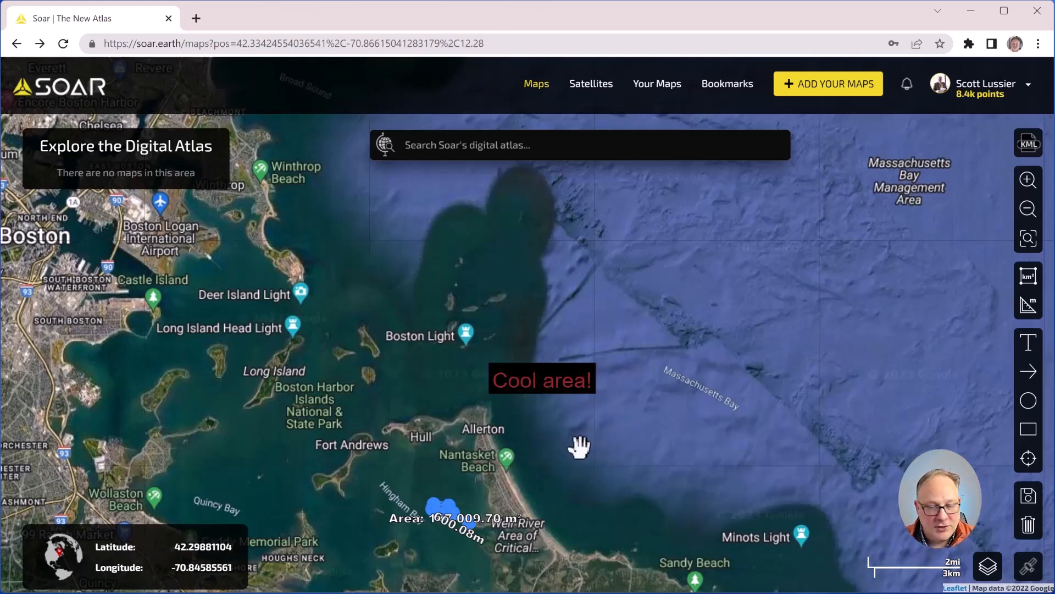
Step: Draw a yellow arrow from 'Cool area!' to Minots Light, plus a circle and rectangle northeast of it
click(1029, 371)
drag(603, 396, 792, 524)
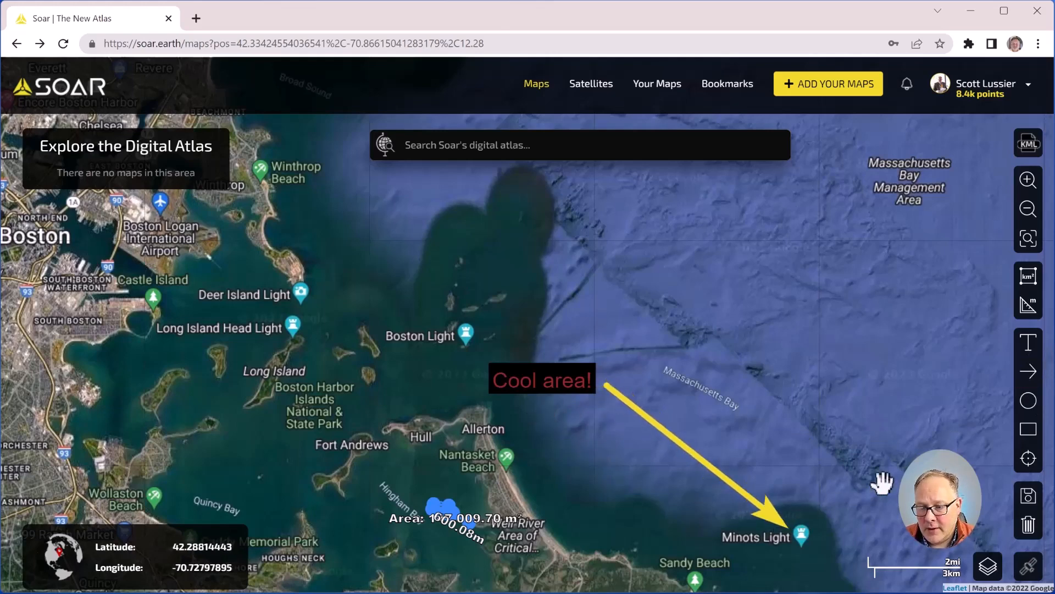
click(1029, 400)
drag(649, 282, 792, 372)
click(1029, 429)
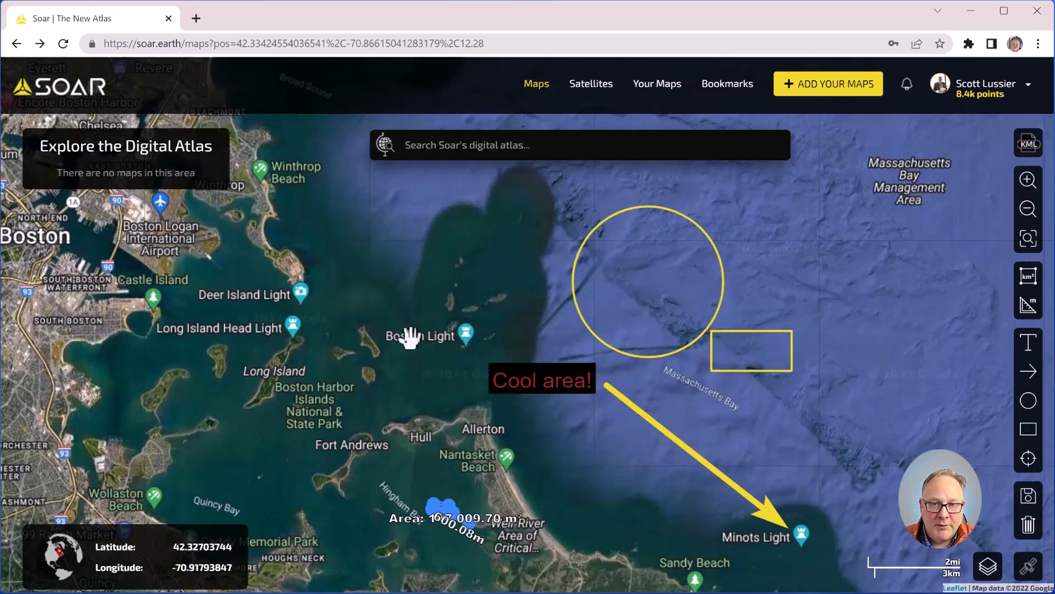
click(522, 145)
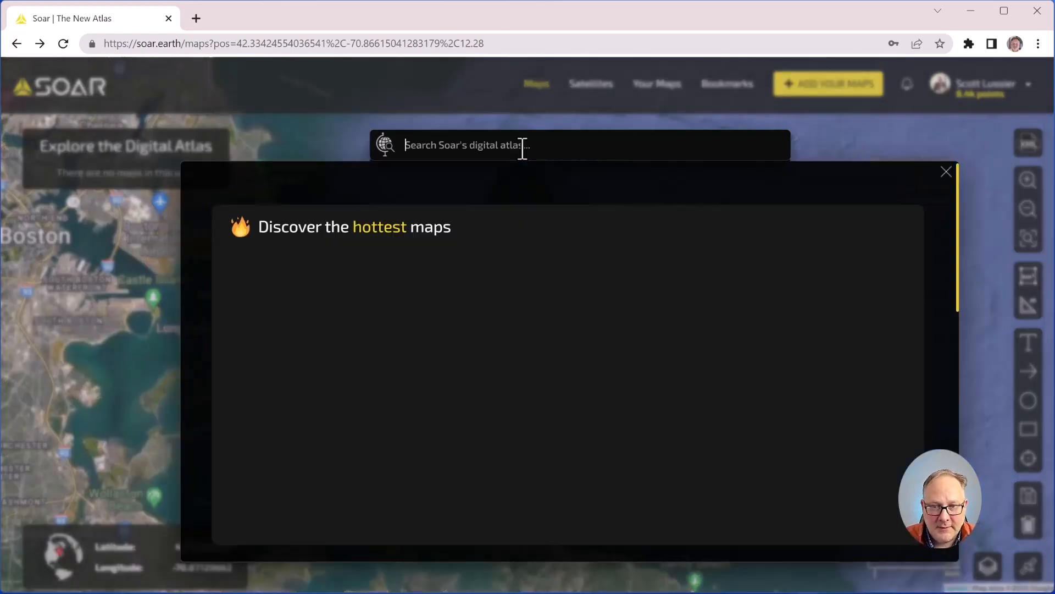
Step: Search for 'fiji' and open the Navua River map from the results
text(fi)
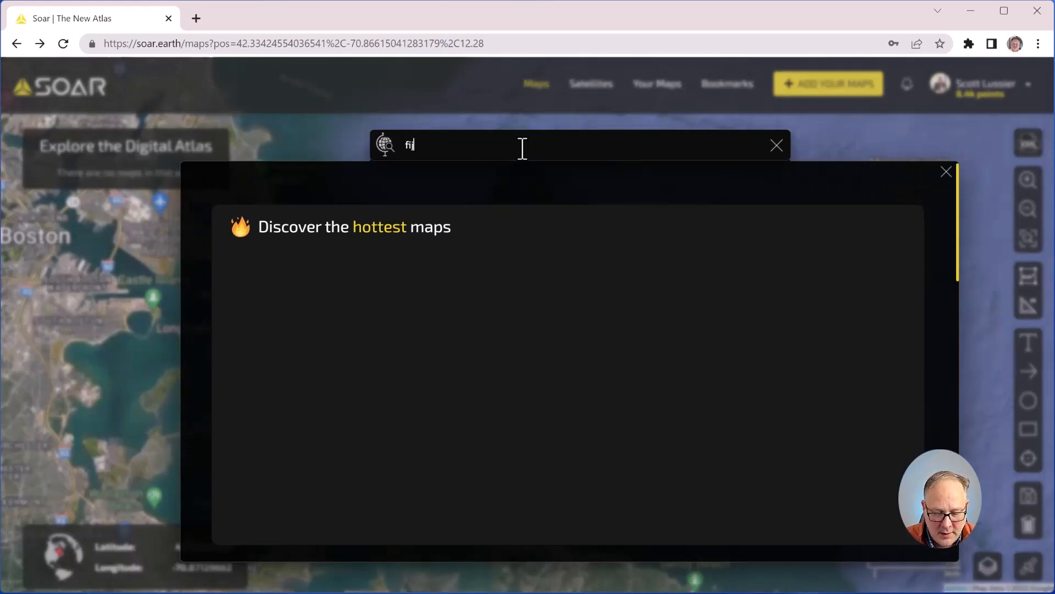
text(ji)
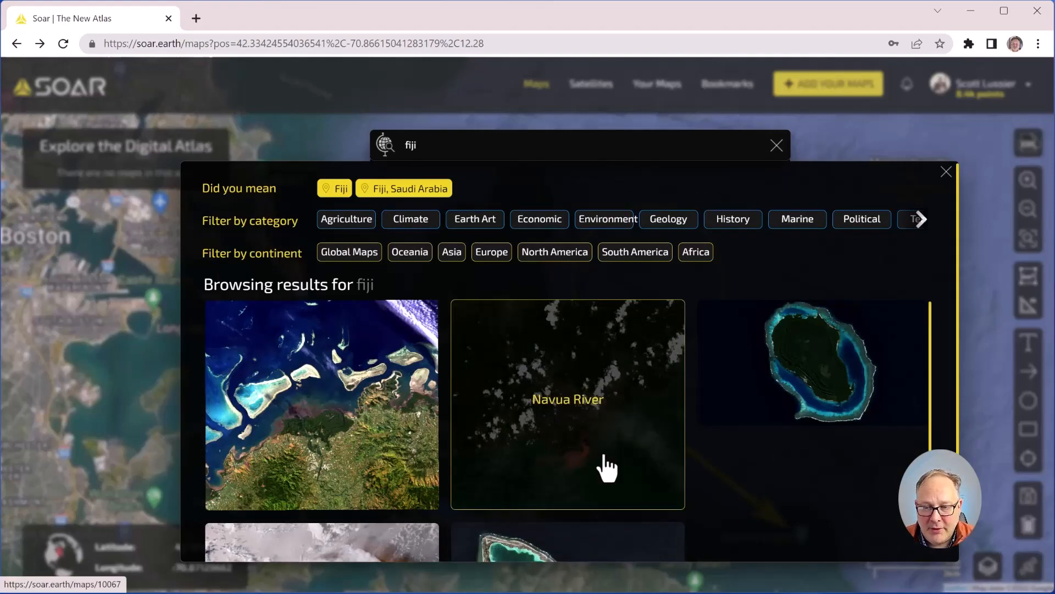
click(568, 431)
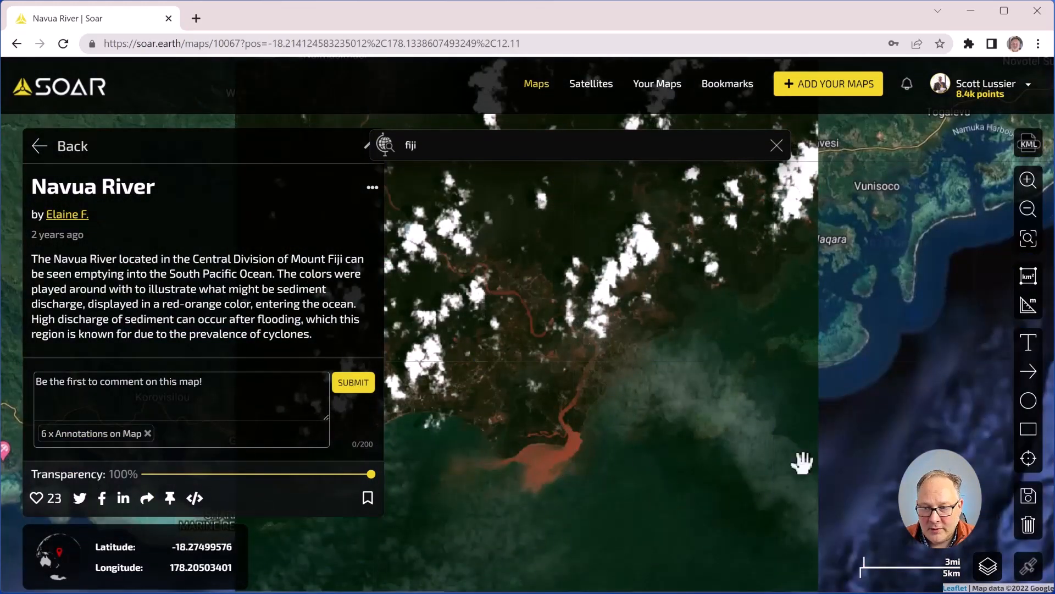
click(1029, 345)
click(548, 369)
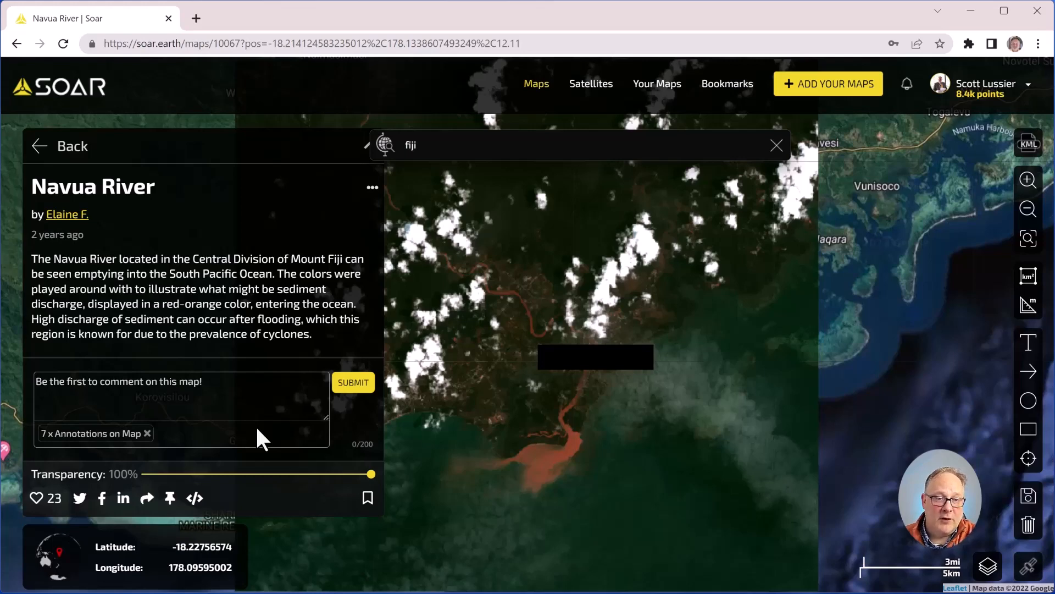
click(622, 364)
click(616, 342)
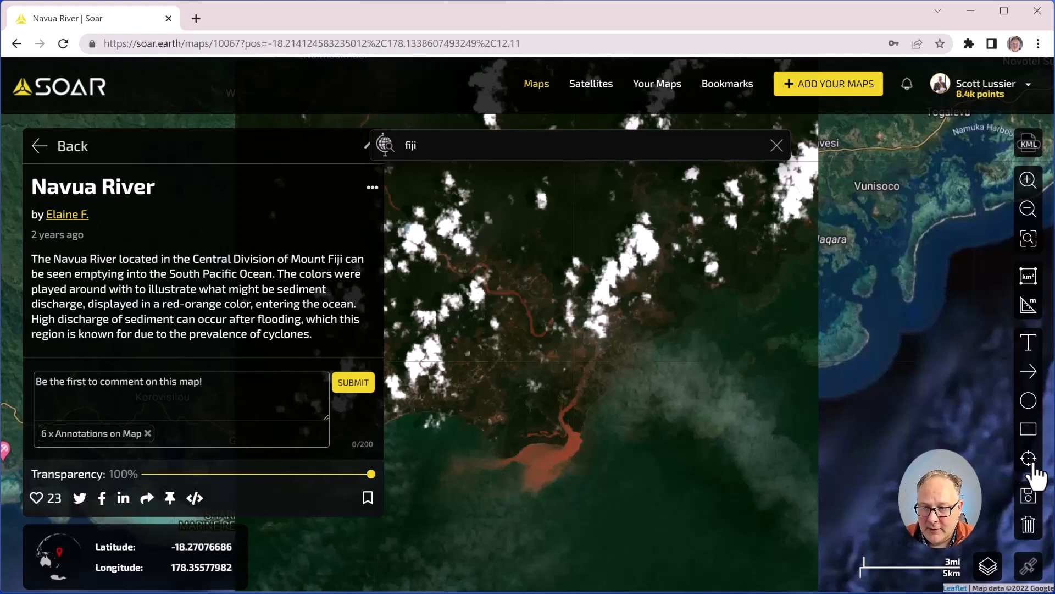
Step: Pin two lat/long markers near the Navua River mouth and copy the map's share link
click(395, 402)
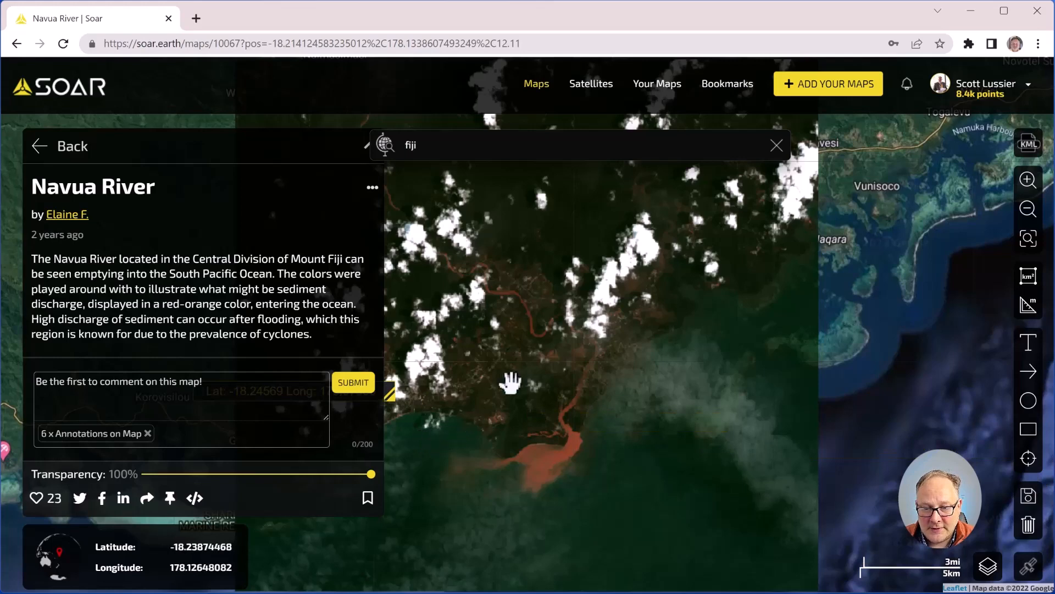
click(1027, 459)
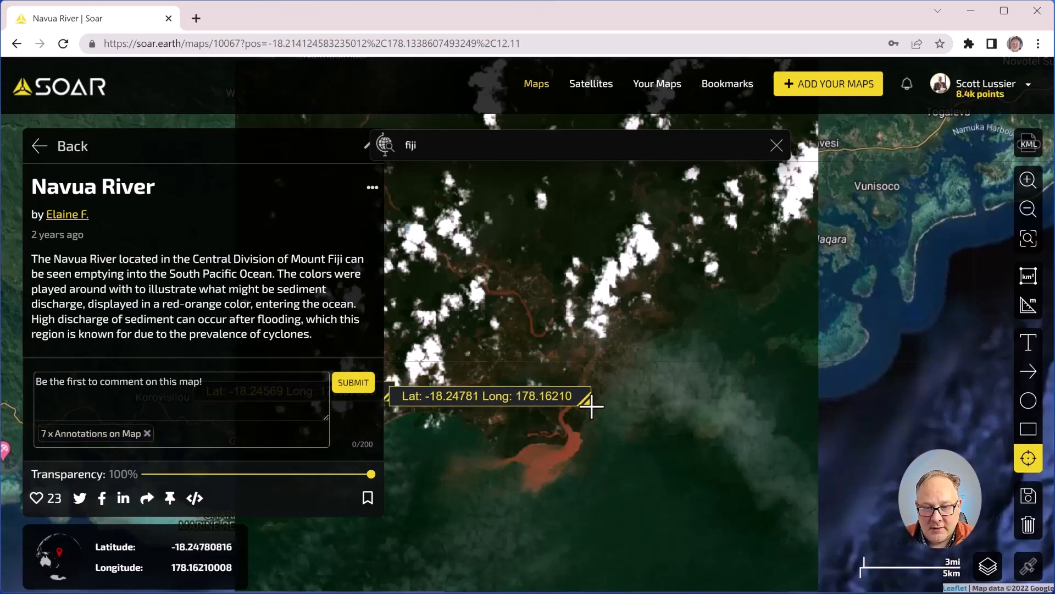
click(360, 440)
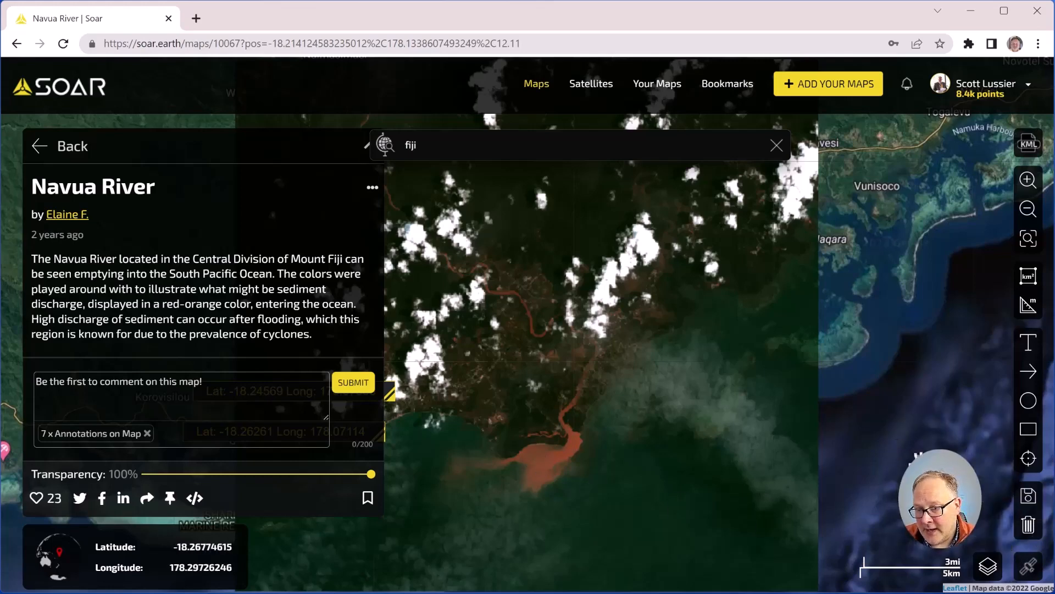
click(1027, 498)
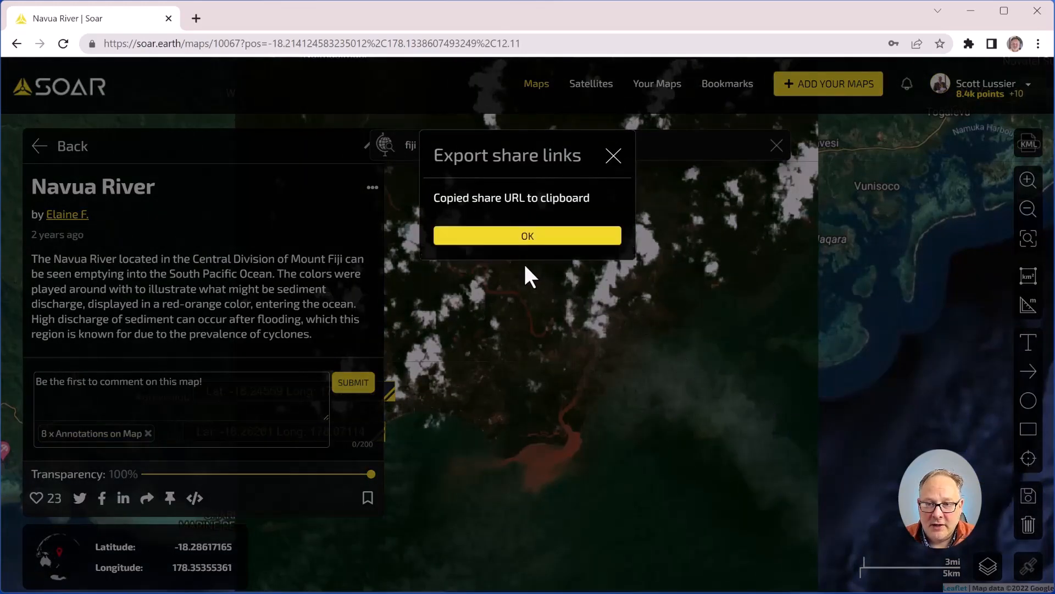
click(196, 19)
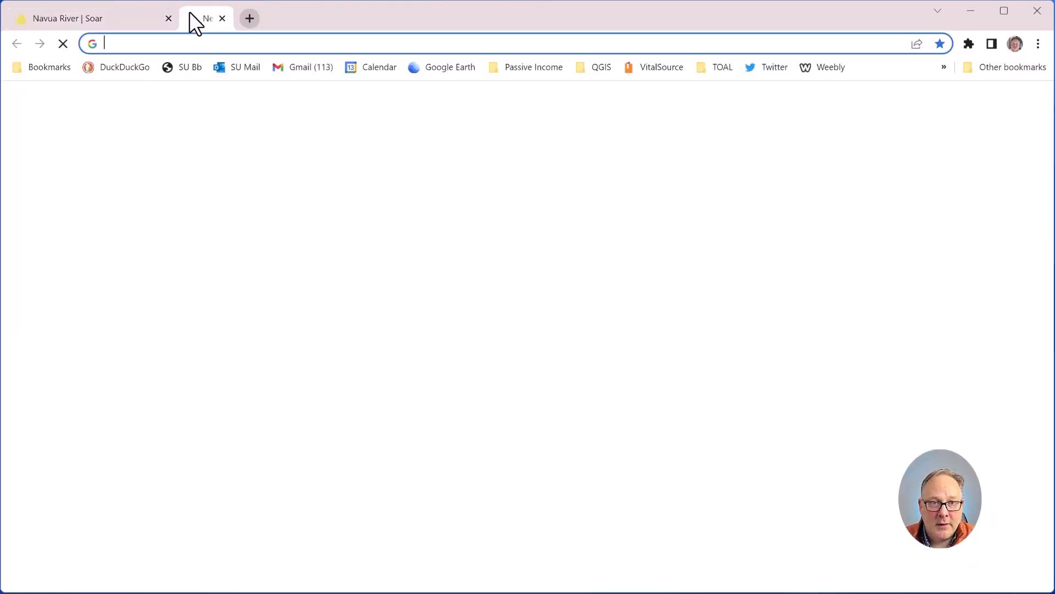
Step: Paste the share URL into the new tab to check it, then close that tab
text(https://api.soar.earth/short/so469oo1a7)
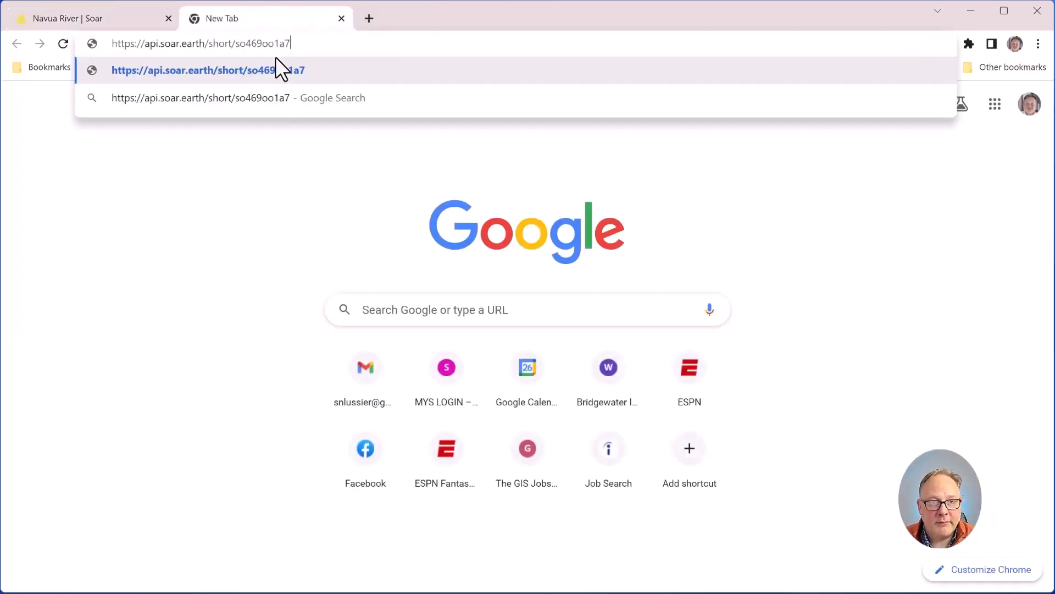
click(342, 18)
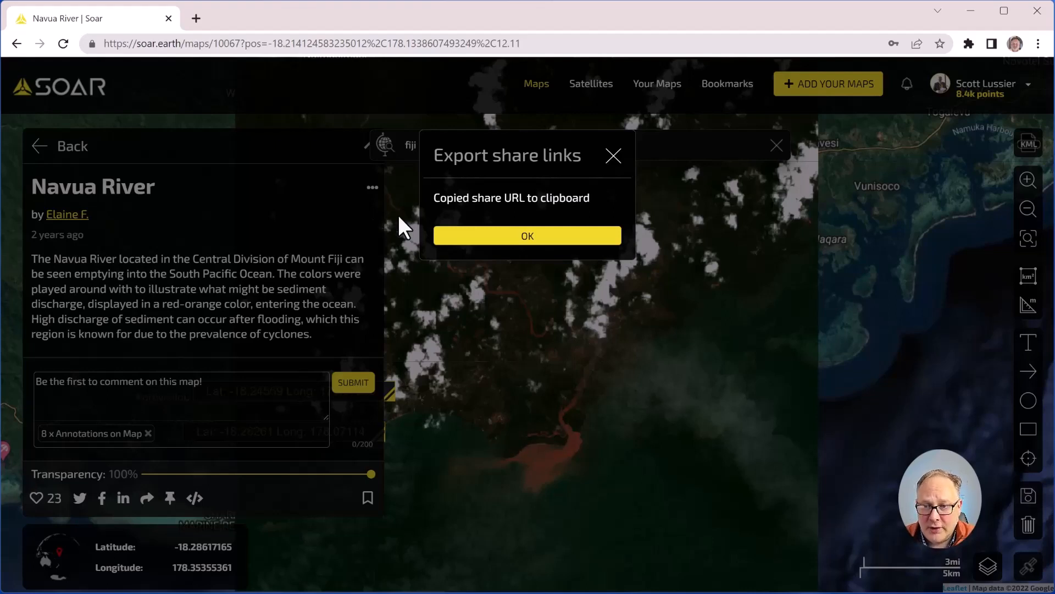
Step: Dismiss the share-link notice and delete the Lat -18.24569 and -18.26261 markers
click(613, 157)
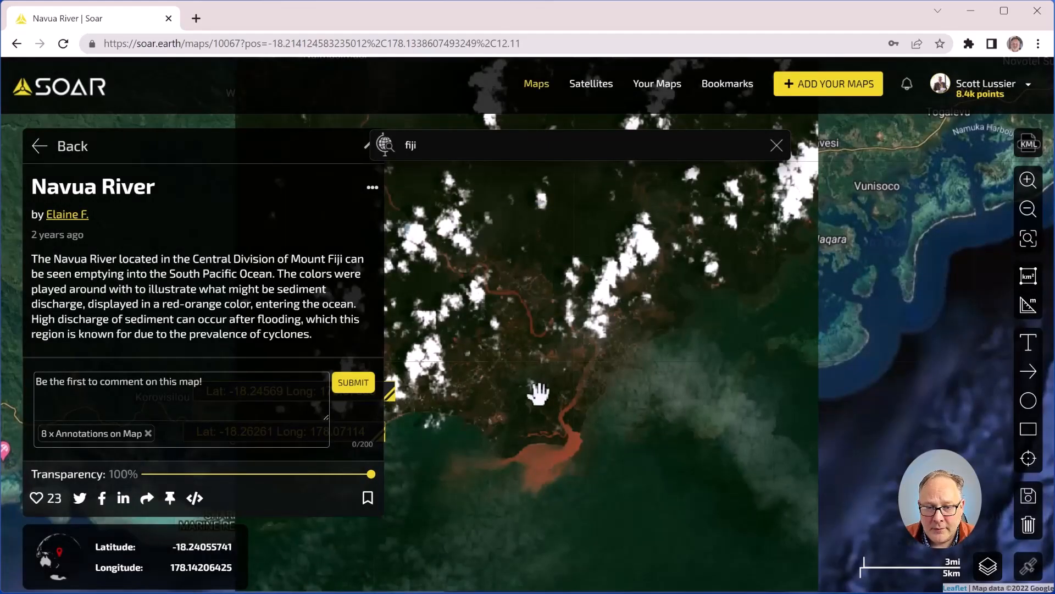
mouse_move(517, 396)
mouse_down()
mouse_move(631, 406)
mouse_move(855, 385)
mouse_up()
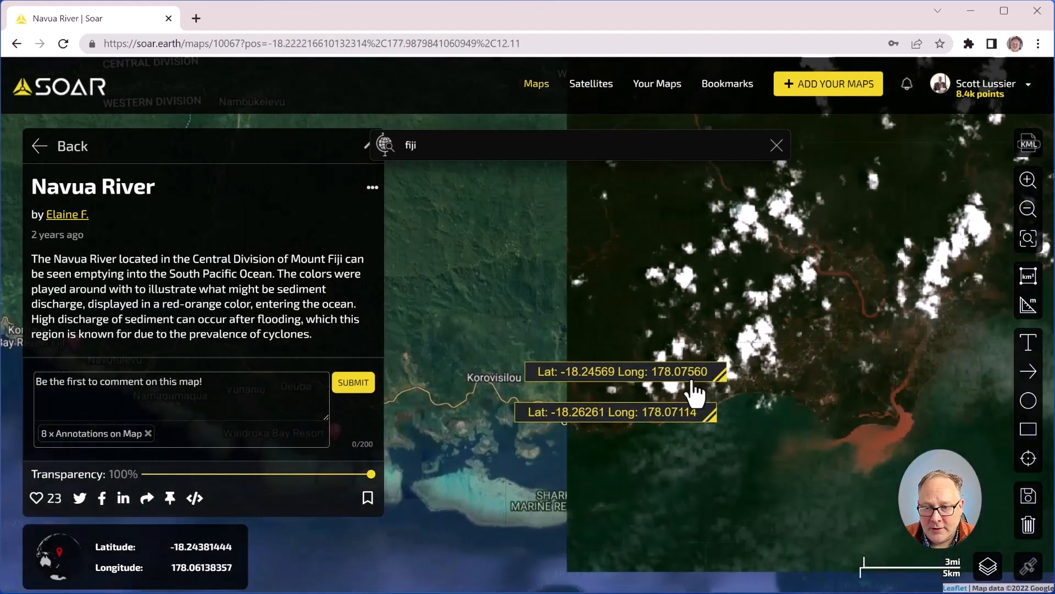
click(632, 372)
click(632, 418)
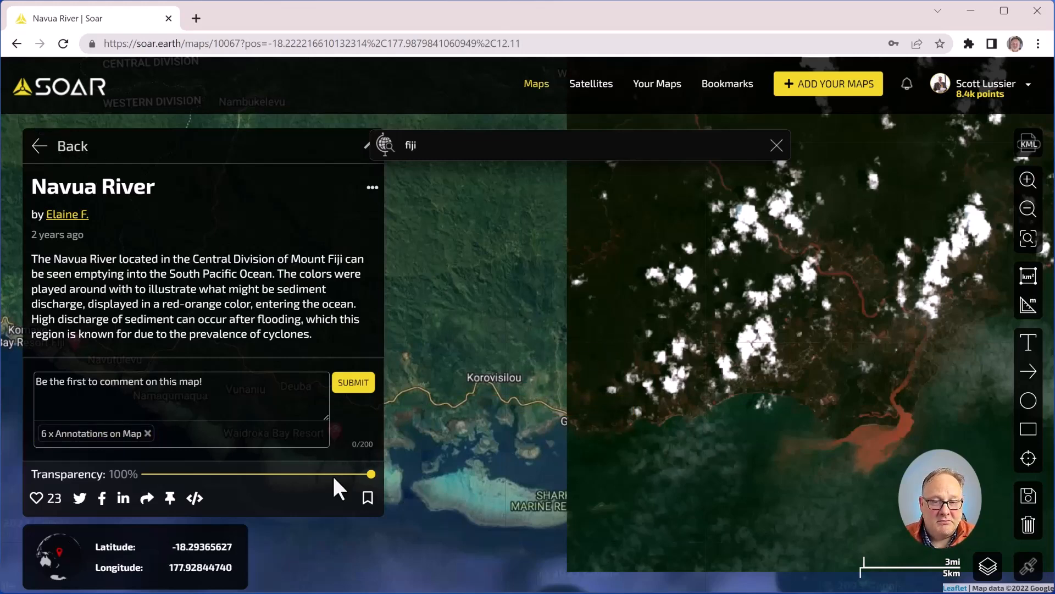
scroll(691, 424, down, 2)
drag(605, 323, 471, 299)
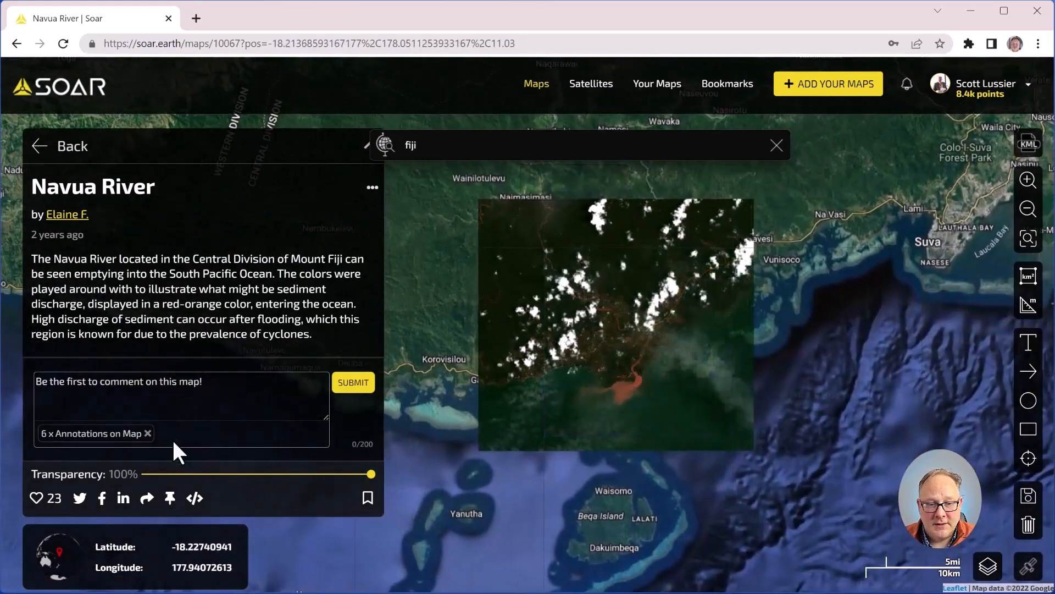
Step: Leave the Navua River map and zoom out to the Explore the Digital Atlas view of Fiji's southern coast
mouse_move(324, 419)
mouse_down()
mouse_move(332, 438)
mouse_move(327, 422)
mouse_up()
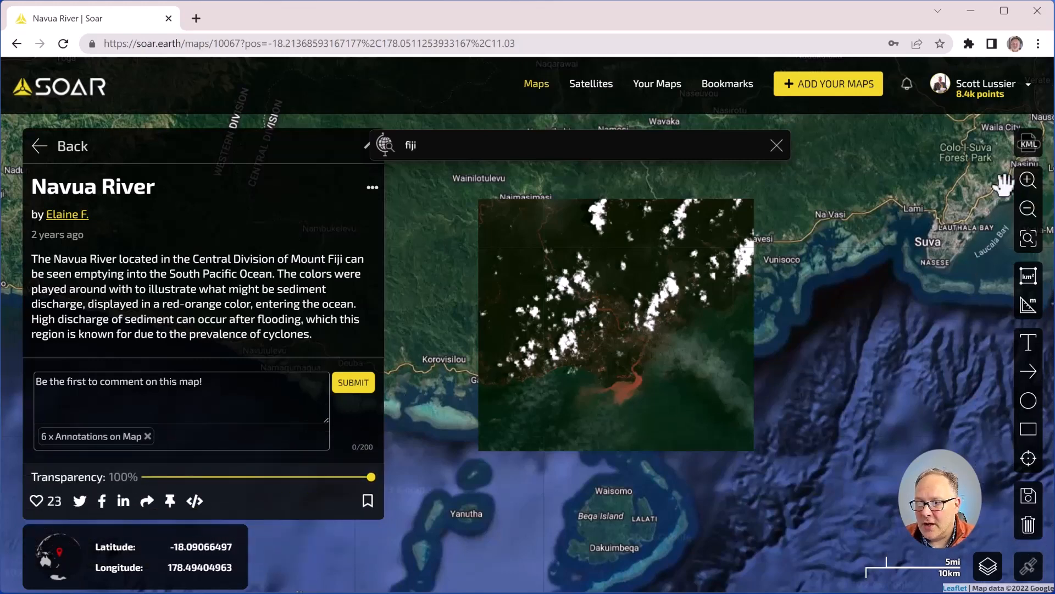
click(73, 150)
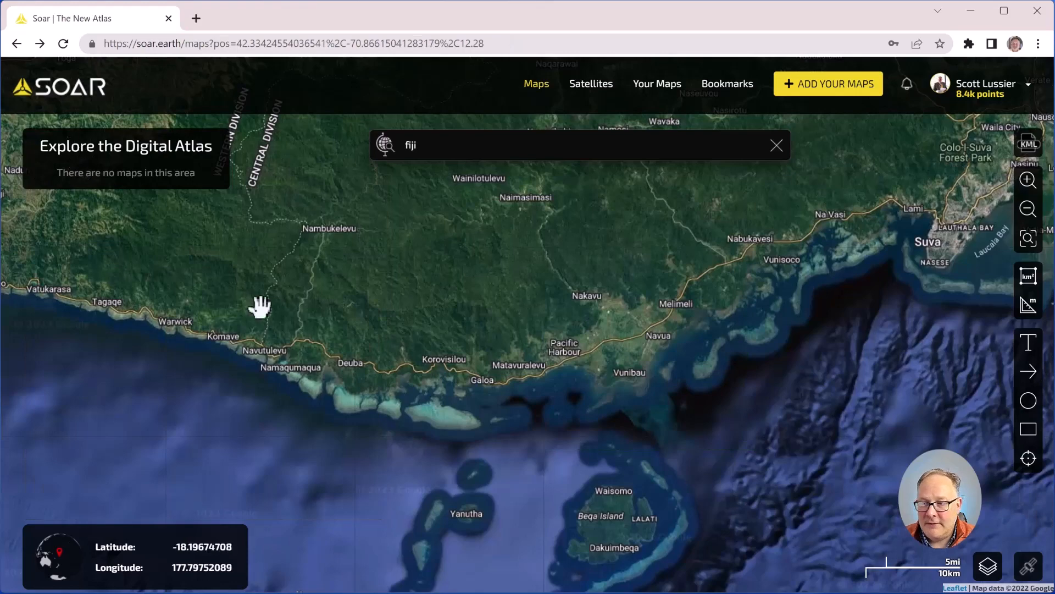
scroll(295, 323, down, 4)
scroll(326, 343, down, 1)
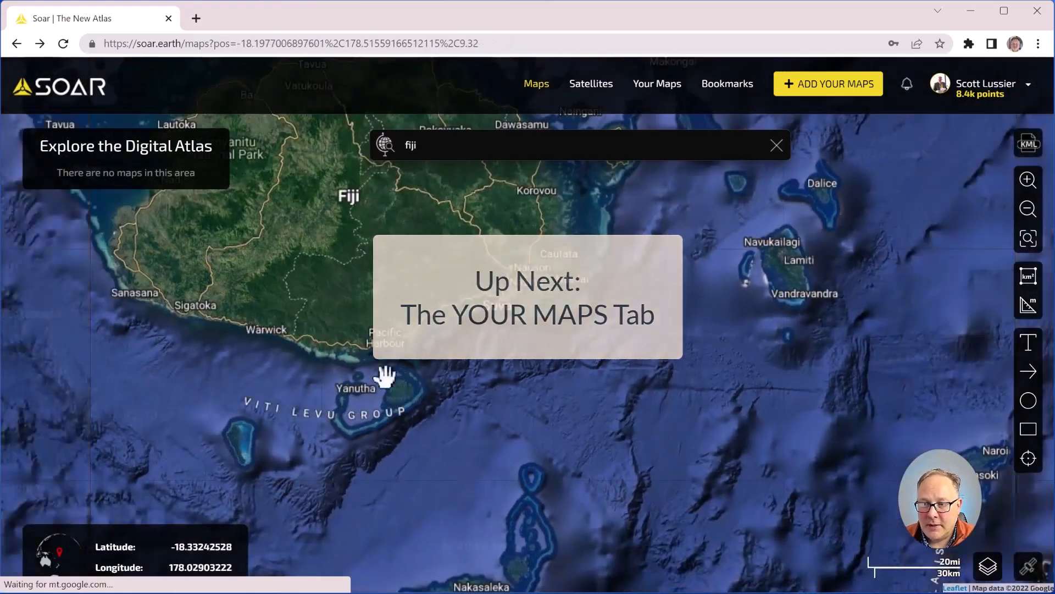